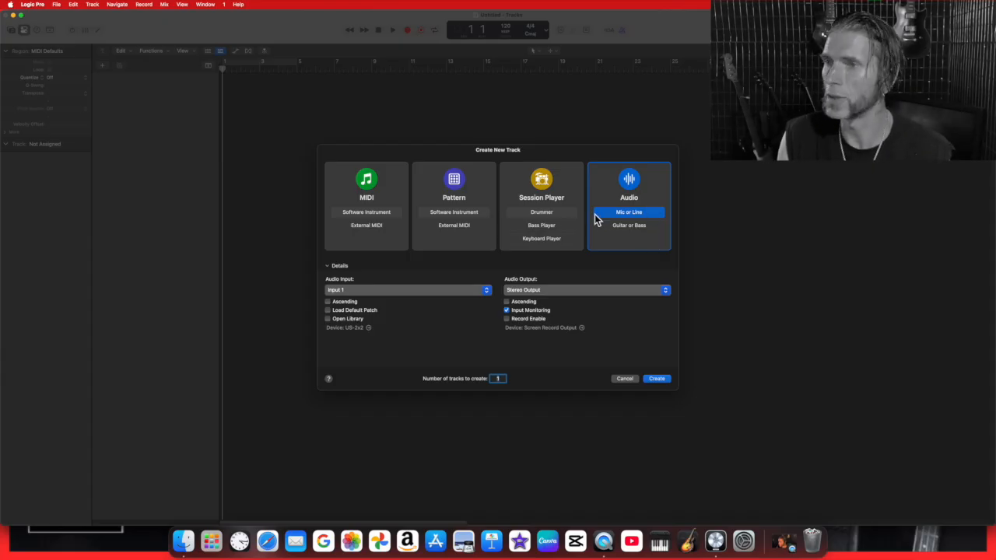
- Create one Mic or Line audio track using Input 1 and Stereo Output, and record-enable it
{"action": "left_click", "coordinate": [394, 204]}
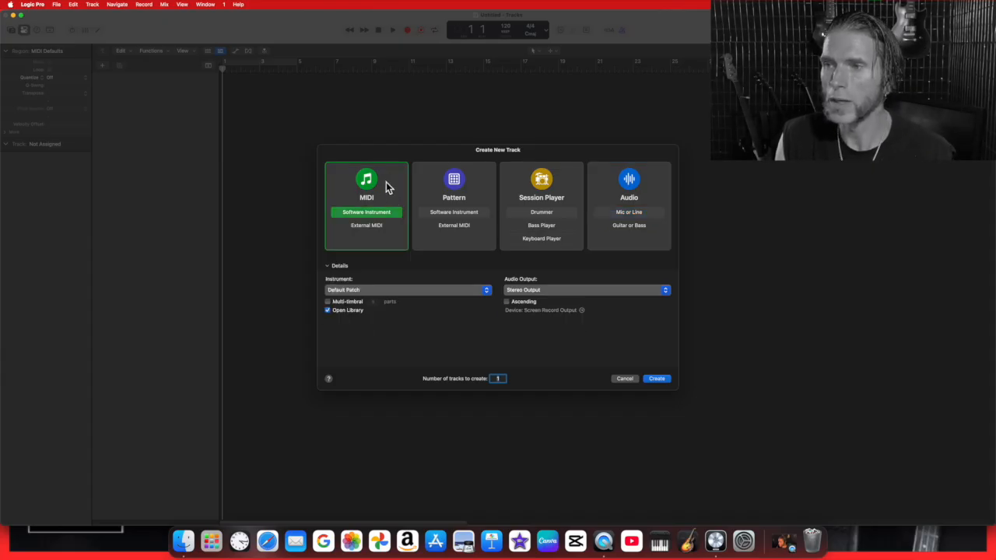
{"action": "left_click", "coordinate": [607, 187]}
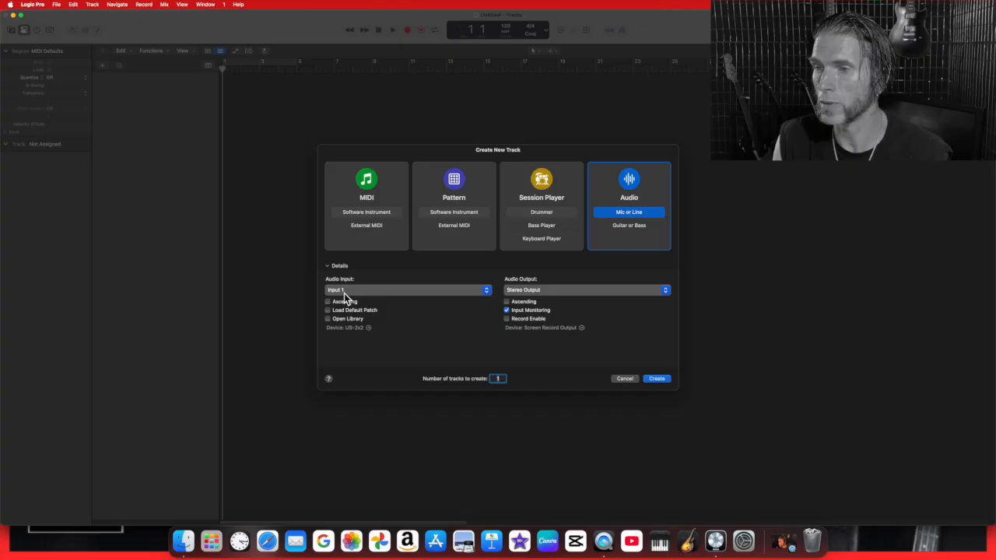
{"action": "left_click", "coordinate": [658, 379]}
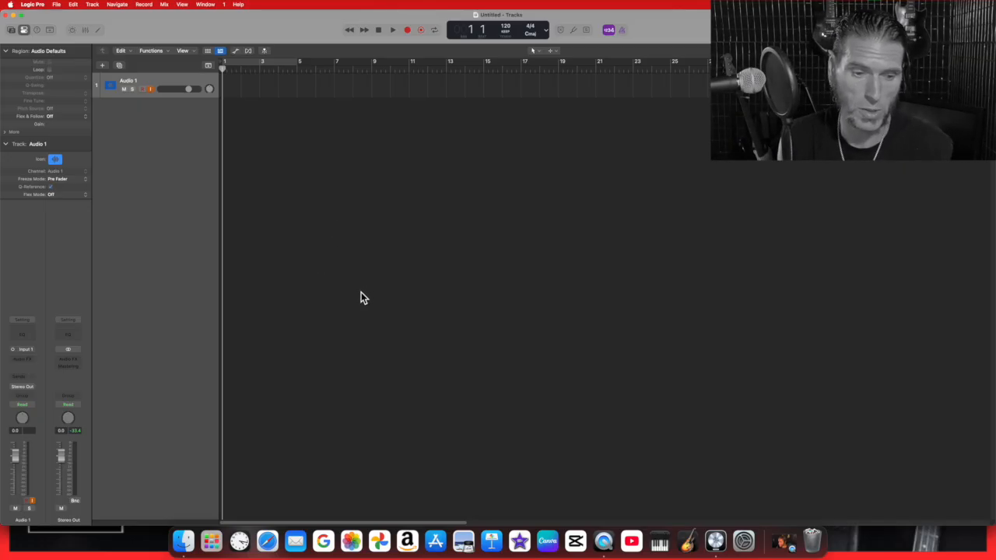
{"action": "left_click", "coordinate": [145, 90]}
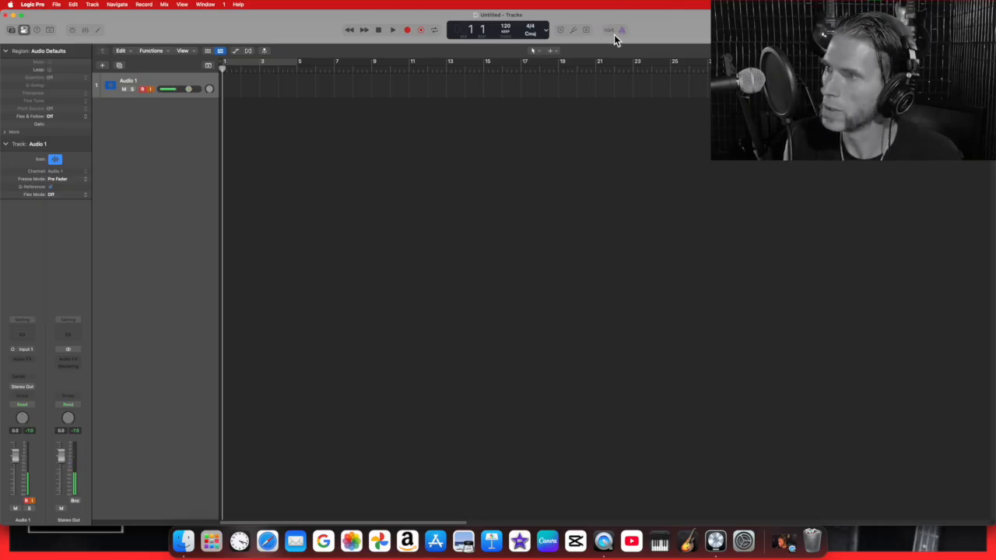
- Test the transport briefly and set a cycle range from bar 2 to about bar 13
{"action": "left_click", "coordinate": [393, 30]}
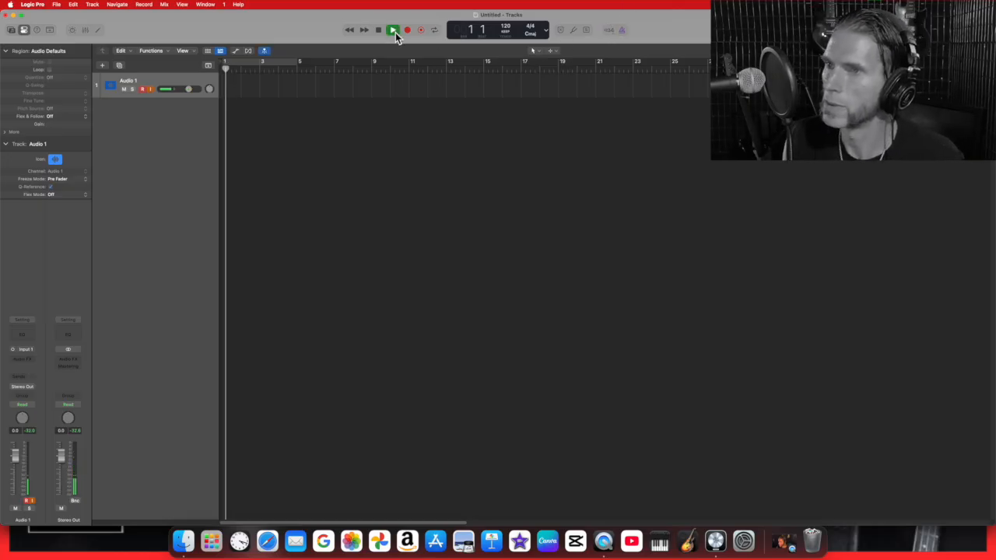
{"action": "left_click", "coordinate": [377, 30]}
{"action": "left_click_drag", "start_coordinate": [241, 62], "coordinate": [449, 71]}
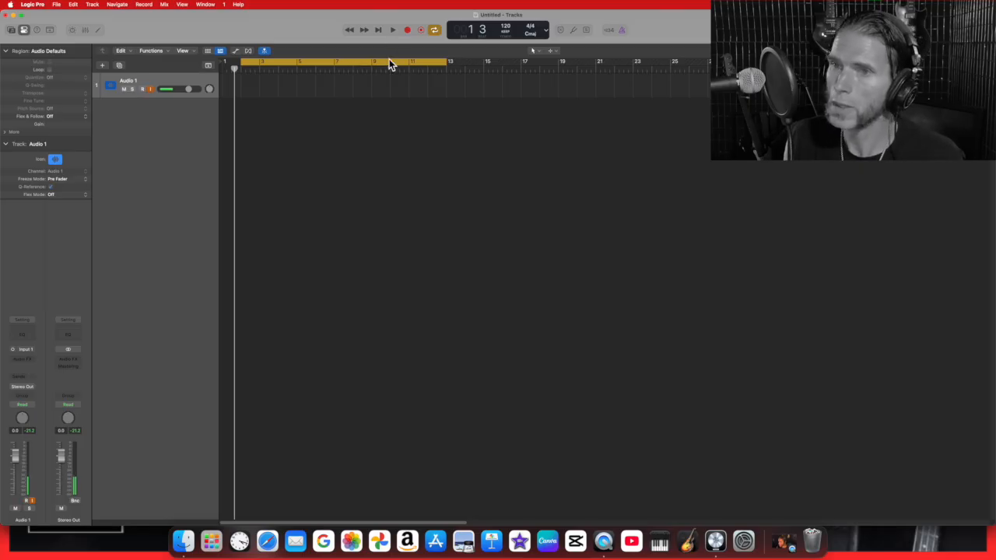
- Insert the Space Designer reverb as a Mono->Stereo audio effect on the Audio 1 channel
{"action": "left_click", "coordinate": [35, 360]}
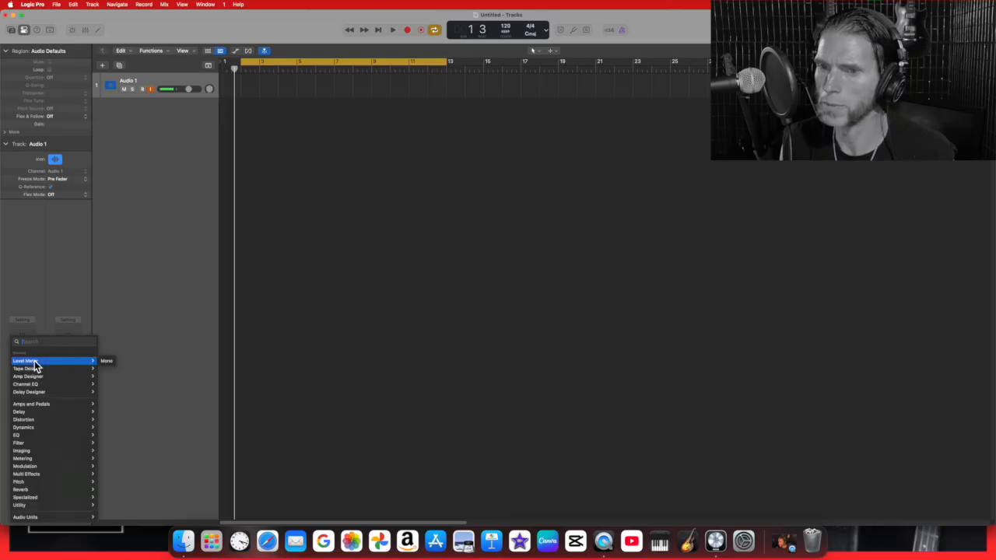
{"action": "mouse_move", "coordinate": [53, 414]}
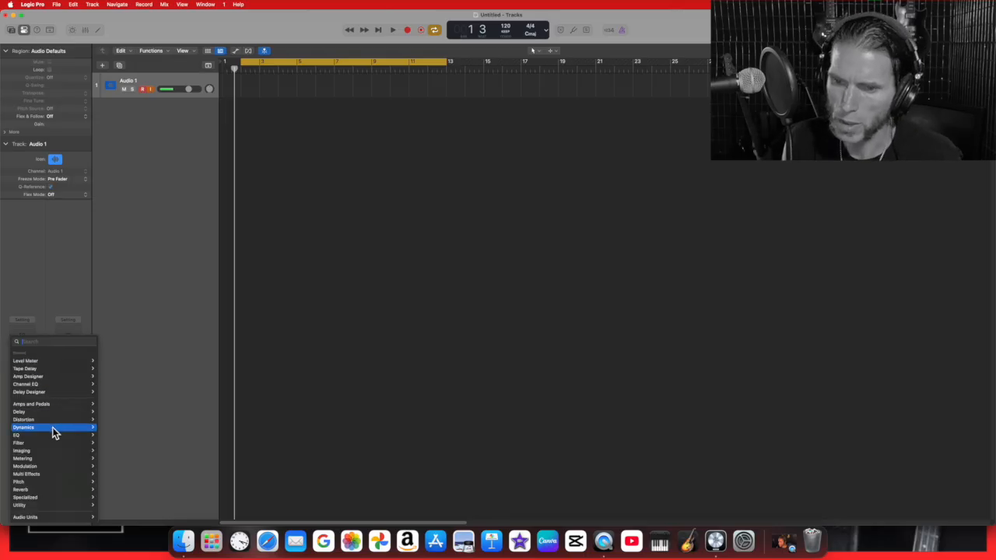
{"action": "mouse_move", "coordinate": [64, 492]}
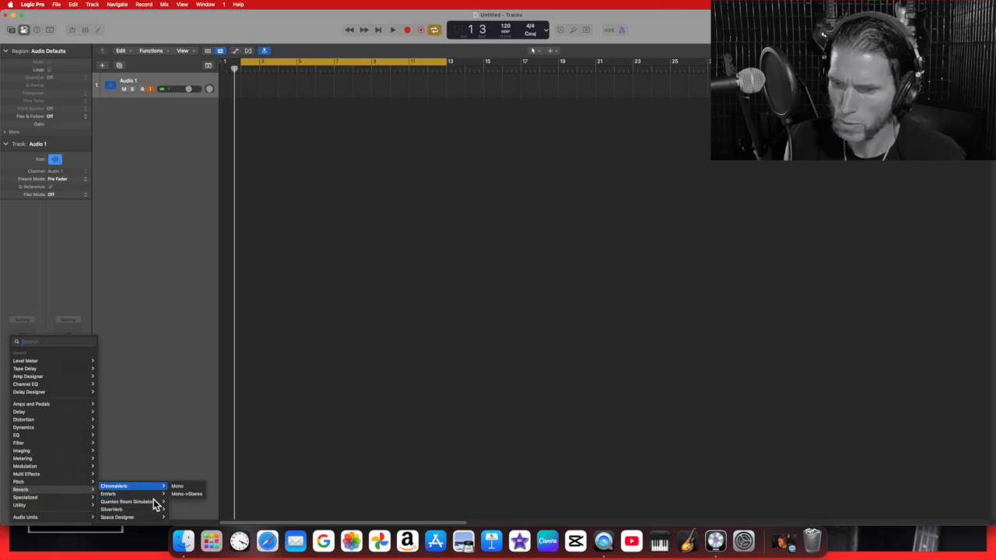
{"action": "mouse_move", "coordinate": [159, 517]}
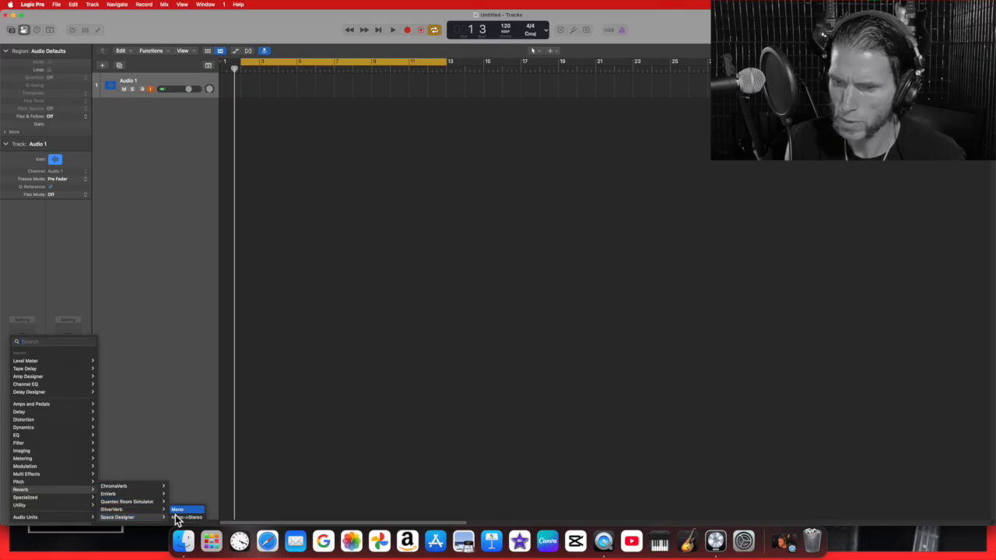
{"action": "left_click", "coordinate": [178, 518]}
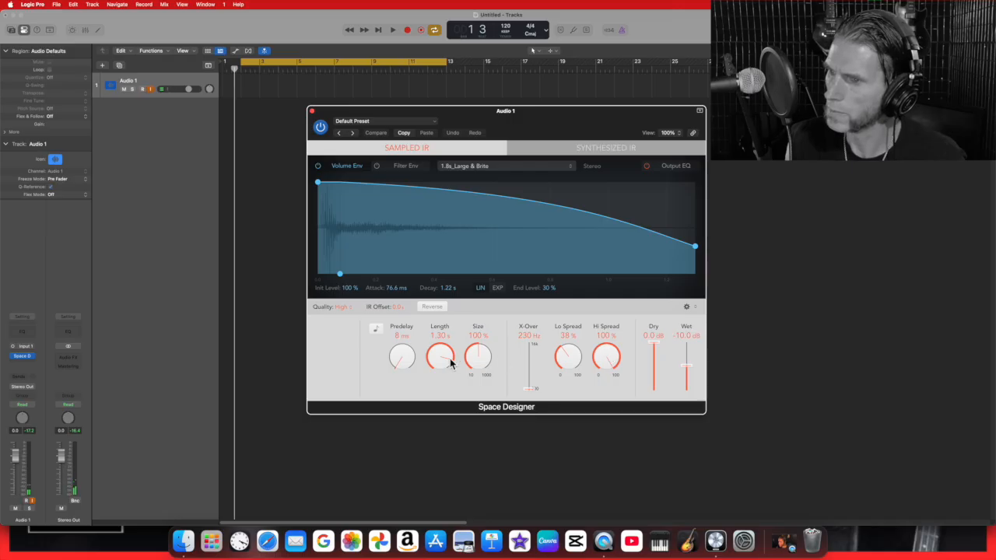
- Try a lower dry level in Space Designer, return it to 0.0 dB, and set the wet level to about -23 dB
{"action": "left_click_drag", "start_coordinate": [653, 341], "coordinate": [653, 356]}
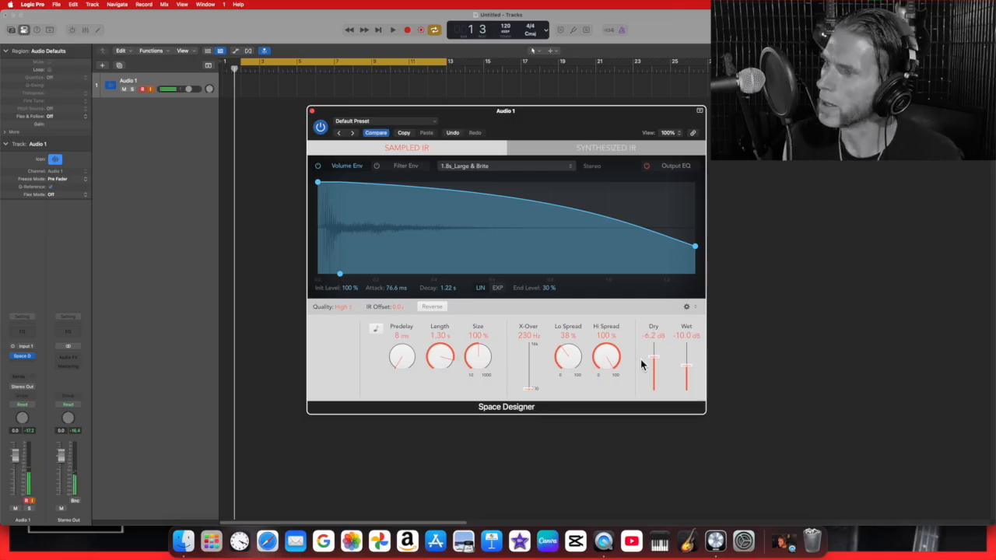
{"action": "left_click_drag", "start_coordinate": [657, 359], "coordinate": [655, 342]}
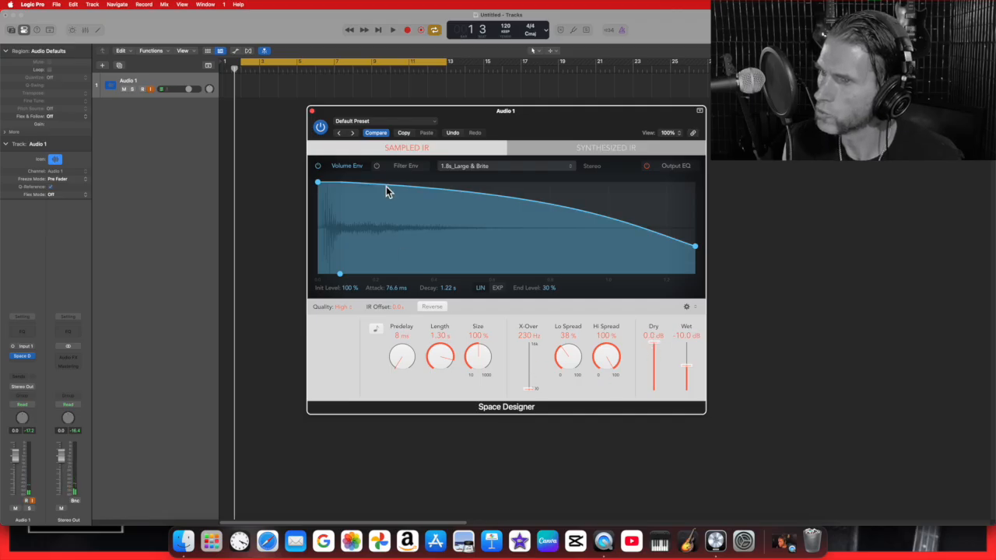
{"action": "left_click_drag", "start_coordinate": [593, 356], "coordinate": [584, 334]}
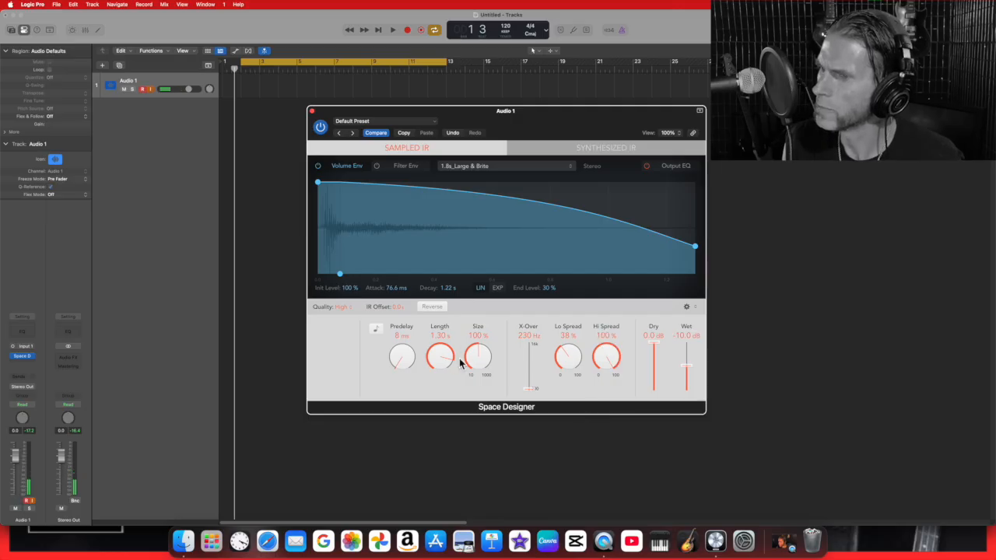
{"action": "mouse_move", "coordinate": [685, 371]}
{"action": "left_mouse_down"}
{"action": "mouse_move", "coordinate": [695, 407]}
{"action": "mouse_move", "coordinate": [688, 389]}
{"action": "left_mouse_up"}
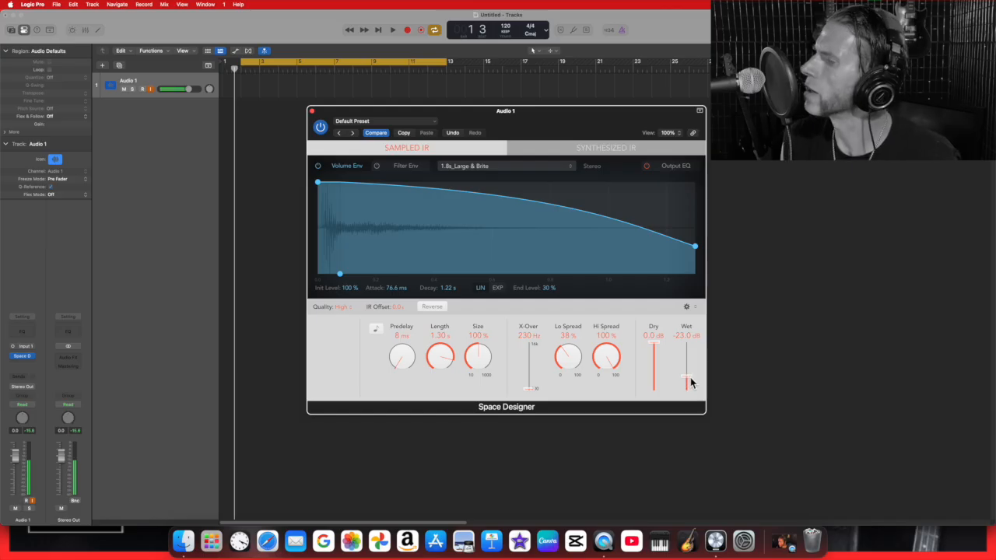
{"action": "left_click", "coordinate": [313, 112]}
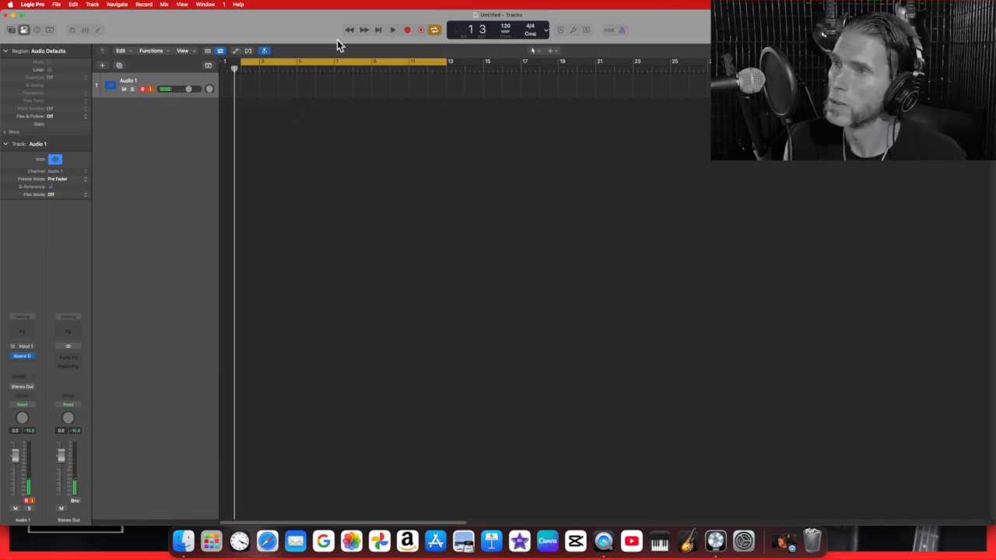
- Return the playhead to the start of the cycle range and extend the range's end to bar 17
{"action": "left_click", "coordinate": [396, 31]}
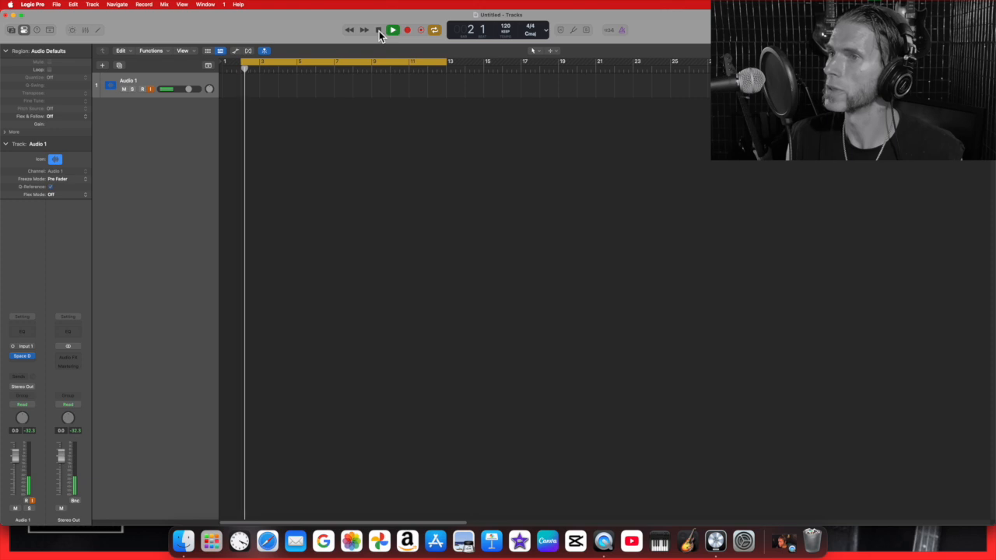
{"action": "left_click", "coordinate": [379, 31]}
{"action": "left_click", "coordinate": [379, 31]}
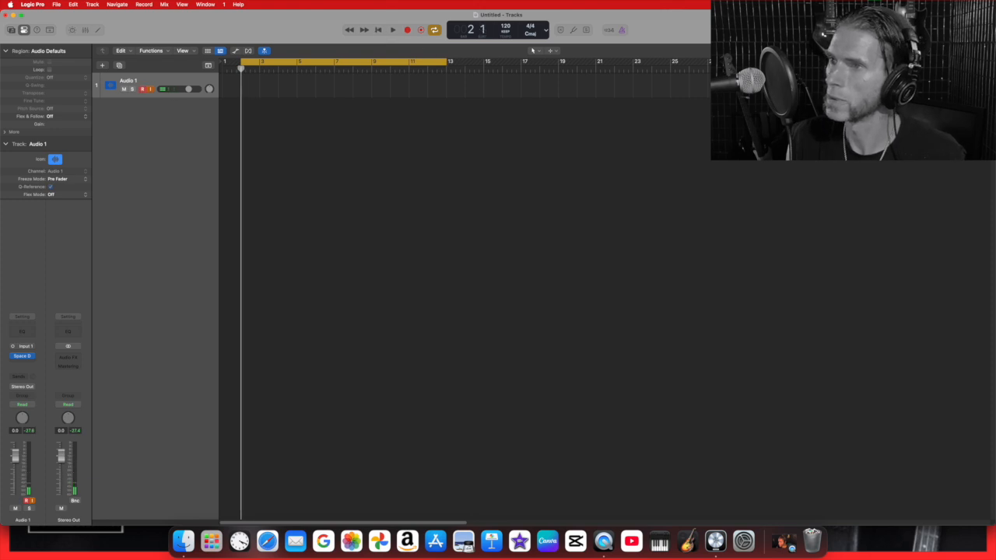
{"action": "left_click_drag", "start_coordinate": [447, 63], "coordinate": [521, 63]}
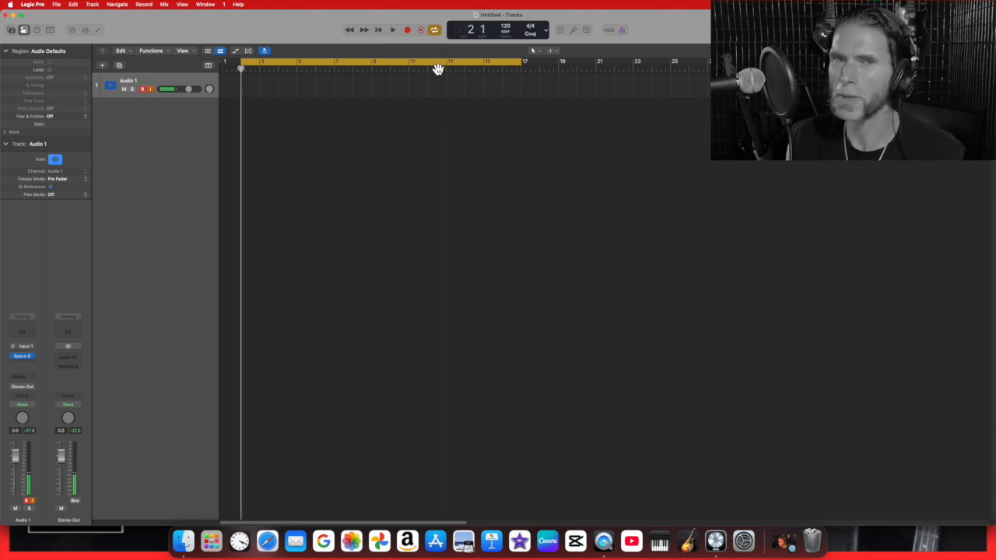
{"action": "left_click", "coordinate": [409, 31]}
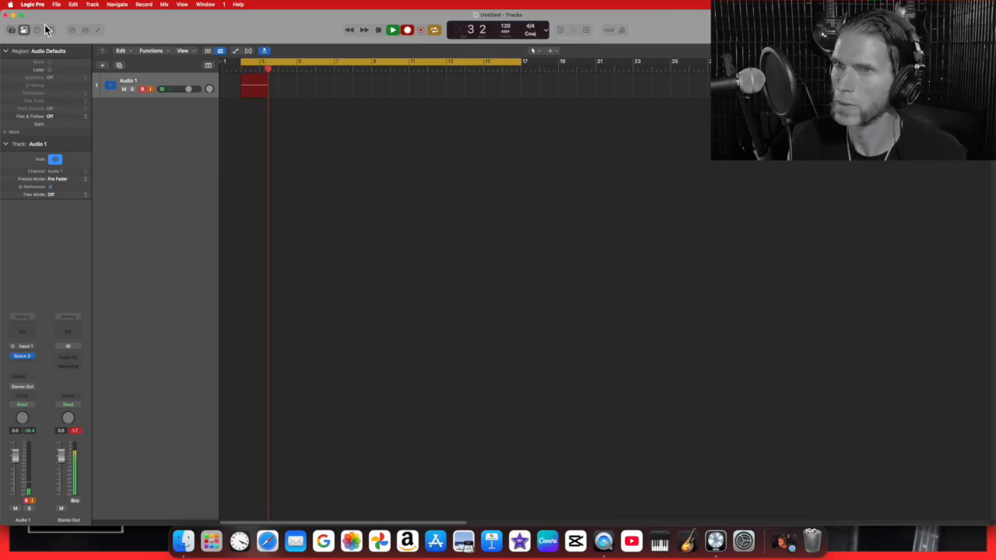
{"action": "left_click", "coordinate": [78, 6]}
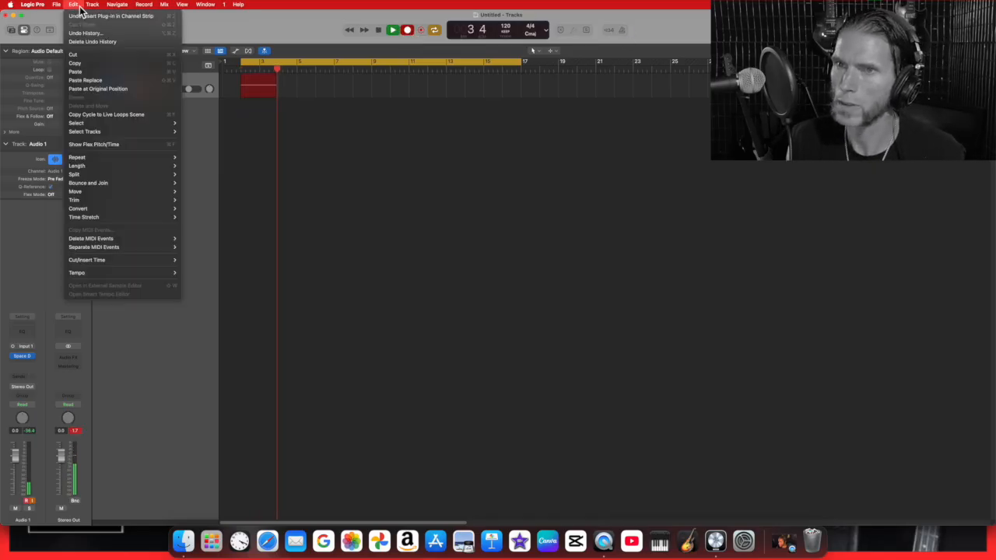
{"action": "left_click", "coordinate": [381, 33]}
{"action": "left_click", "coordinate": [379, 30]}
{"action": "key", "text": "Delete"}
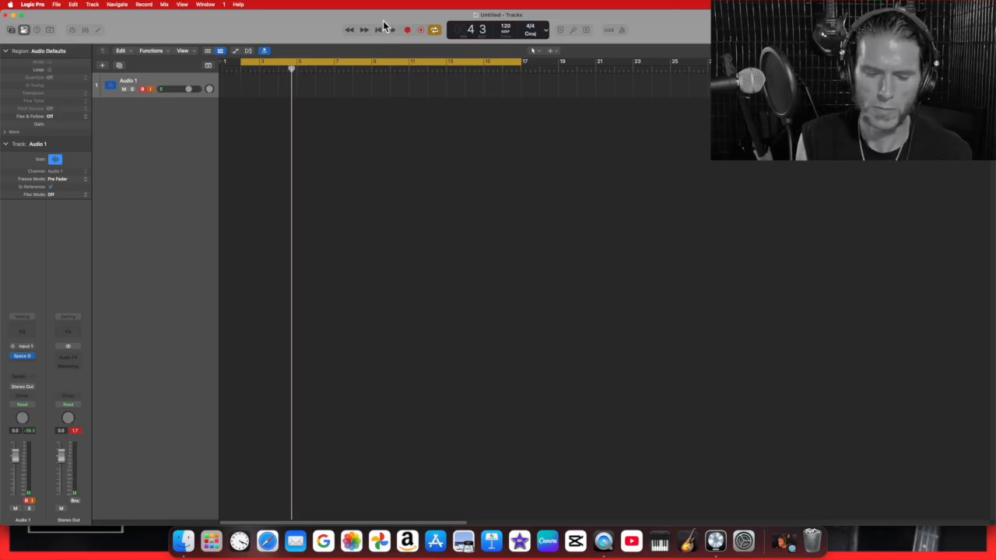
- Record a vocal take on Audio 1 from bar 2 to about bar 10
{"action": "key", "text": "r"}
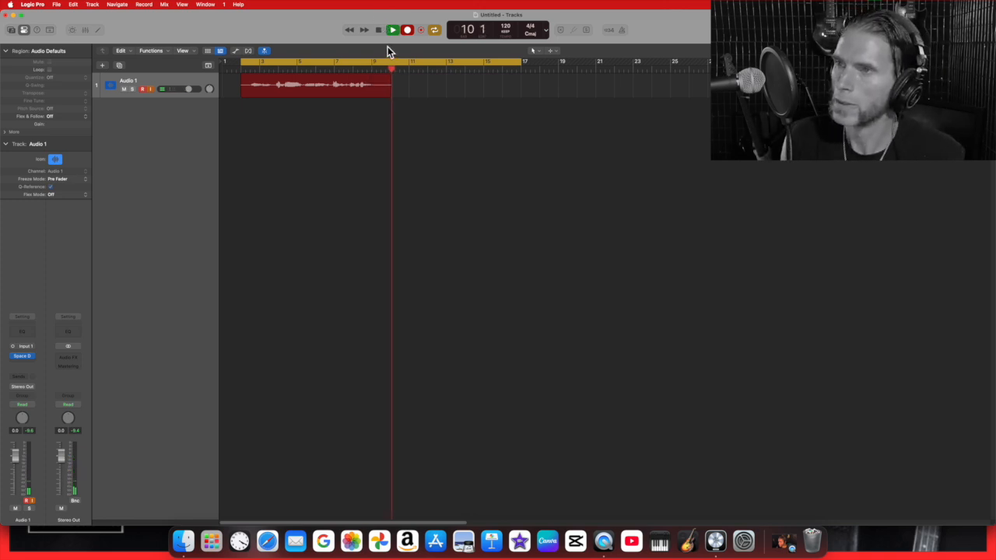
{"action": "left_click", "coordinate": [378, 30]}
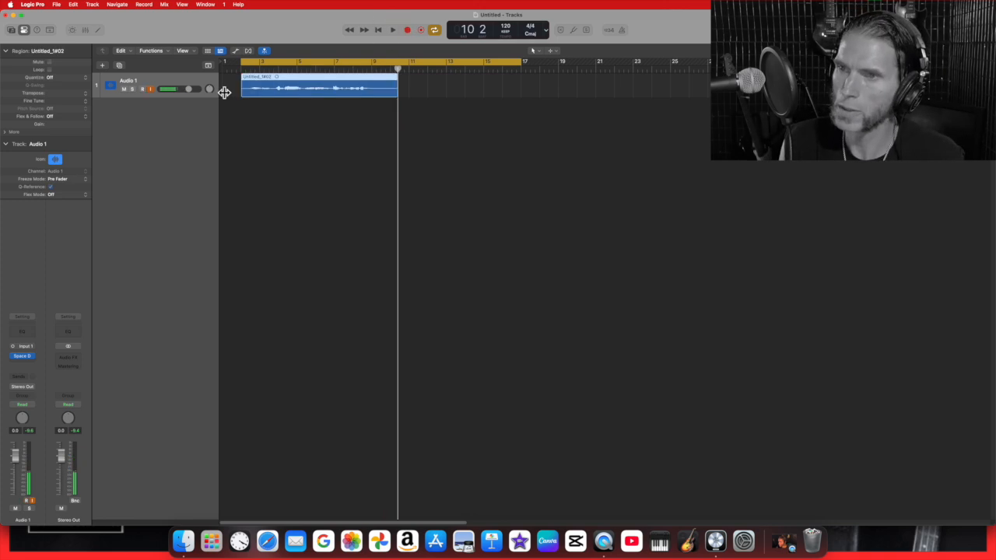
- Add a second audio track with the same settings as Audio 1, including its Space Designer reverb
{"action": "right_click", "coordinate": [146, 85]}
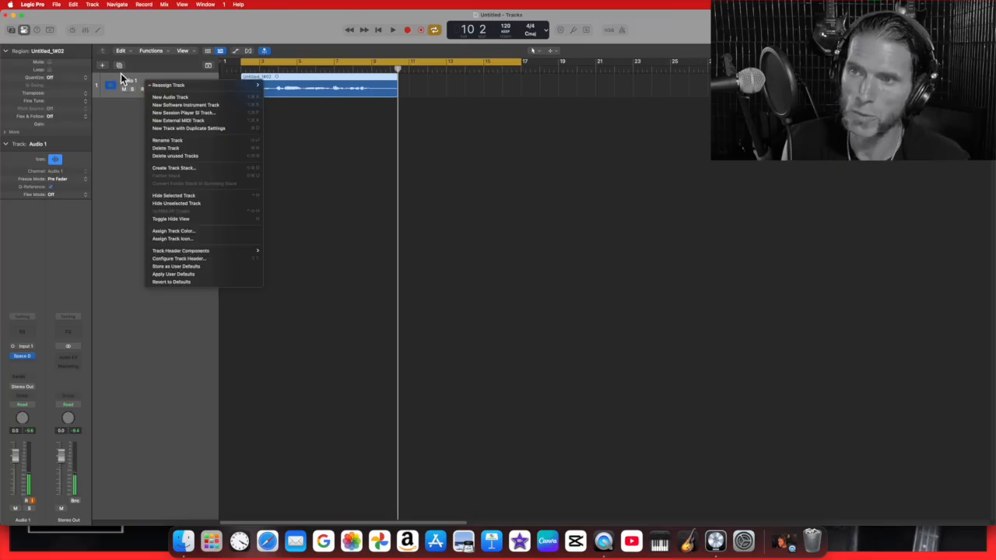
{"action": "left_click", "coordinate": [217, 132]}
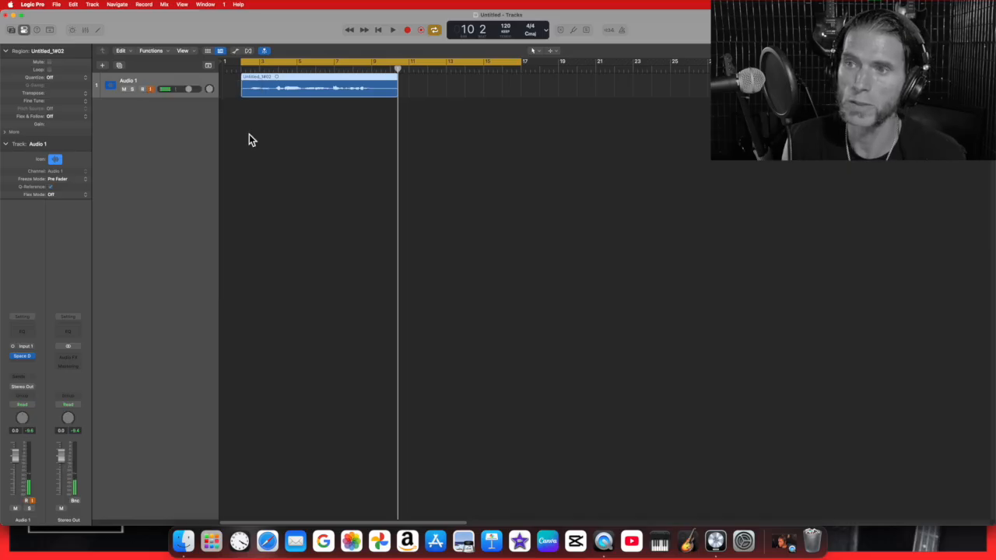
{"action": "left_click", "coordinate": [102, 66]}
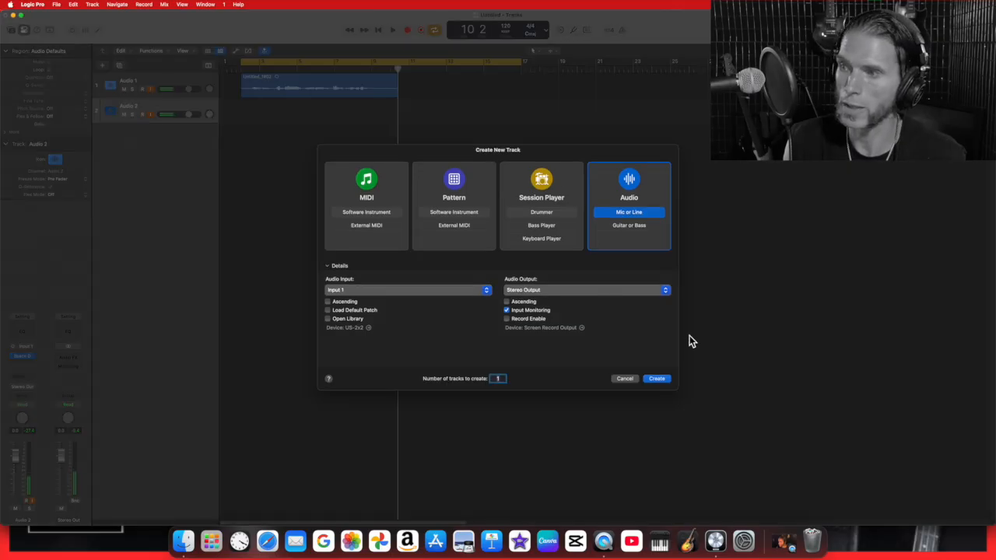
{"action": "left_click", "coordinate": [631, 379]}
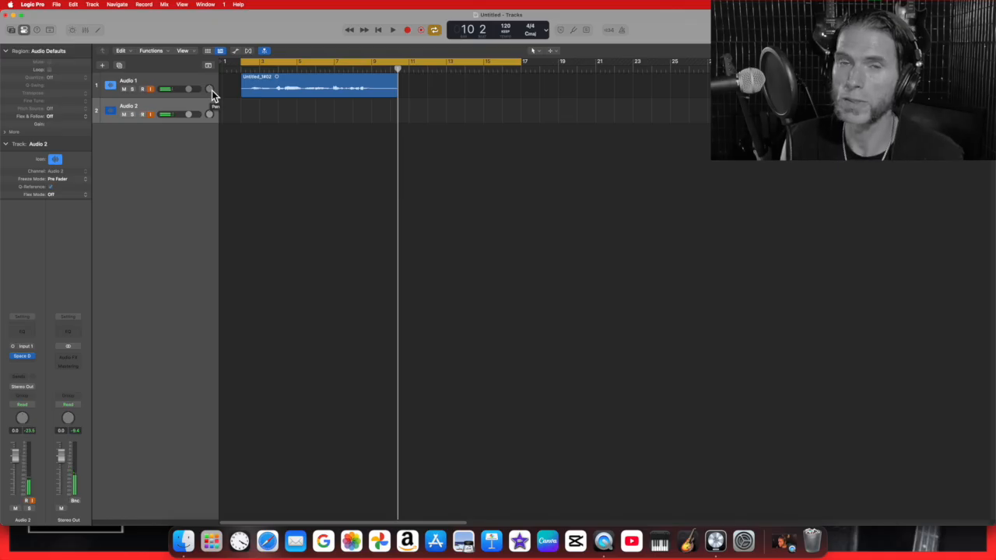
- Pan Audio 1 to the left and Audio 2 to the right
{"action": "left_click_drag", "start_coordinate": [210, 91], "coordinate": [210, 93]}
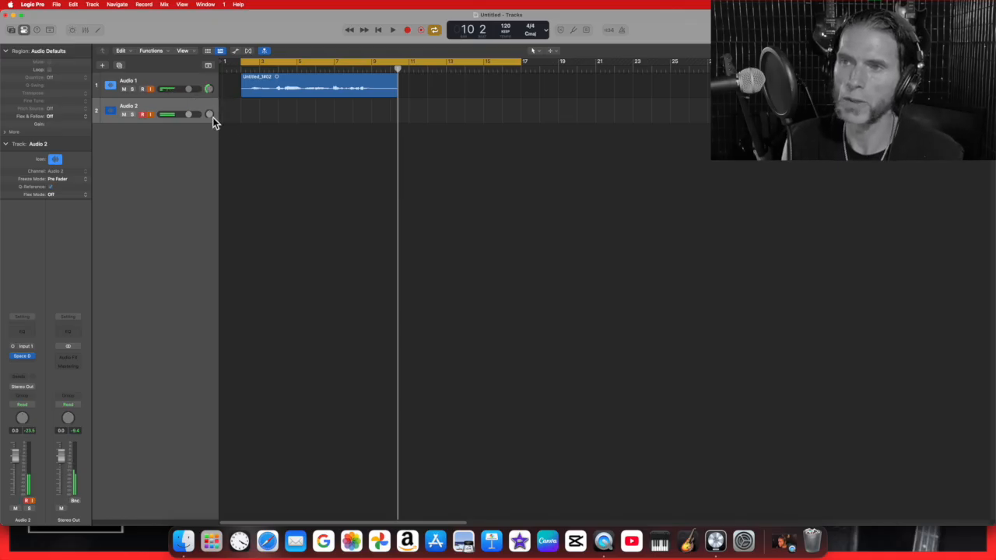
{"action": "left_click_drag", "start_coordinate": [211, 116], "coordinate": [211, 98]}
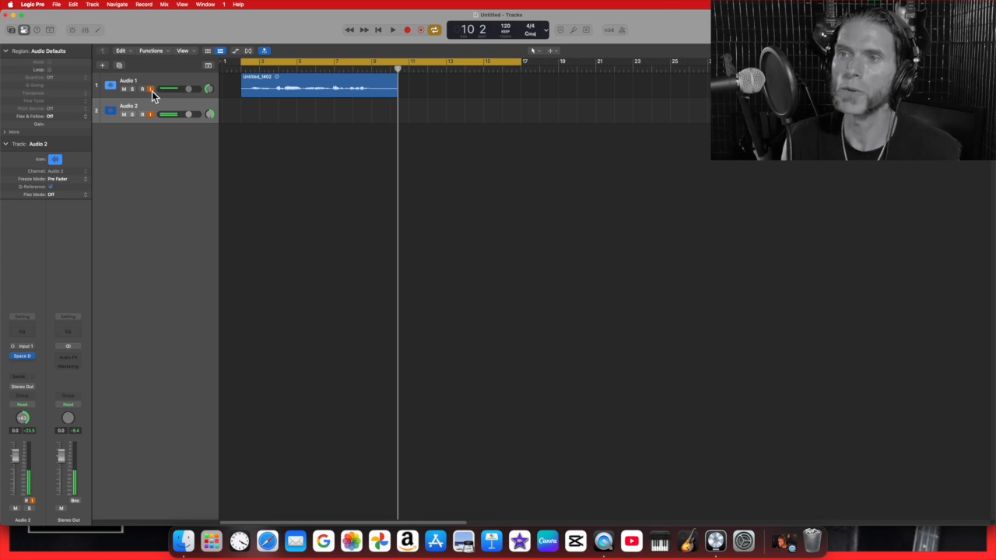
- Turn off input monitoring on Audio 1 and play back its recorded take from bar 2
{"action": "left_click", "coordinate": [378, 29]}
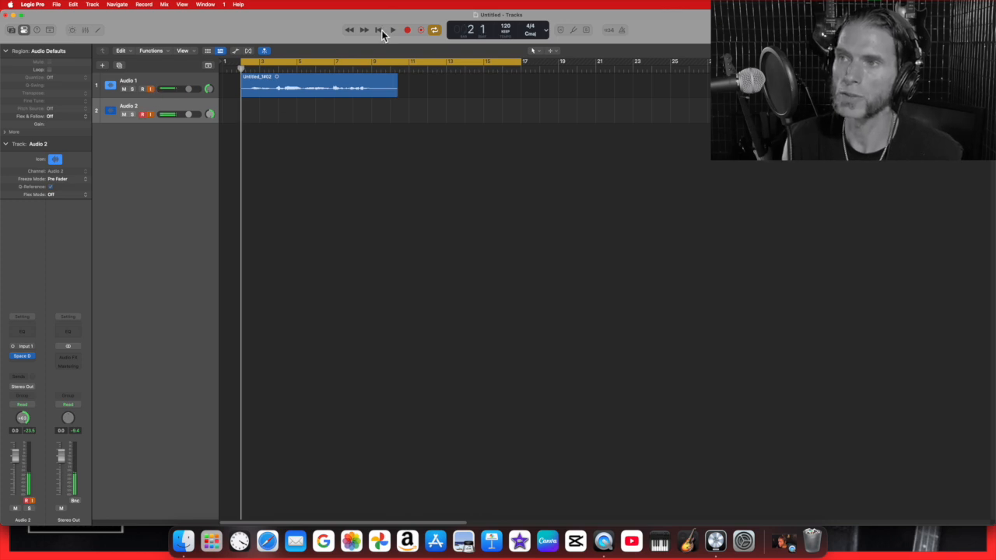
{"action": "left_click", "coordinate": [392, 29]}
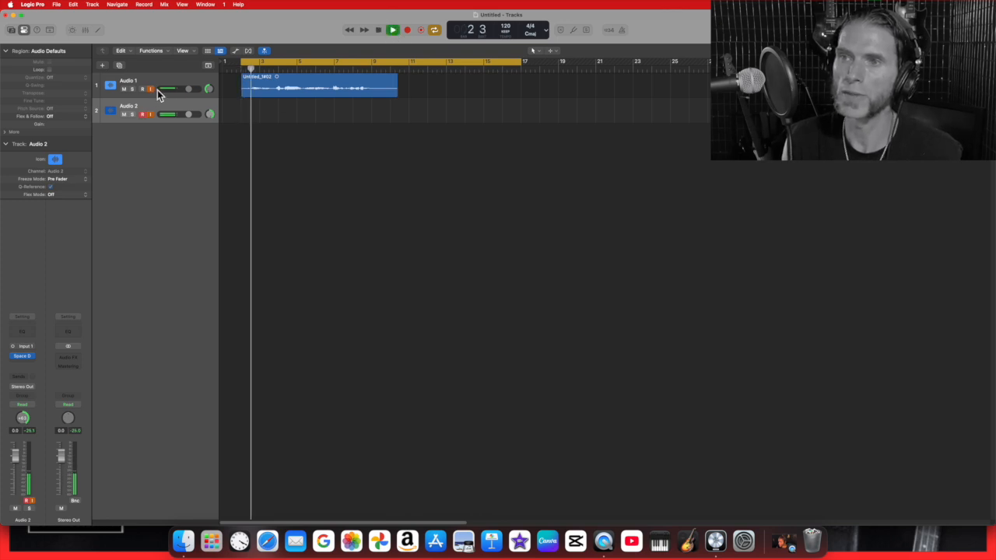
{"action": "left_click", "coordinate": [378, 30]}
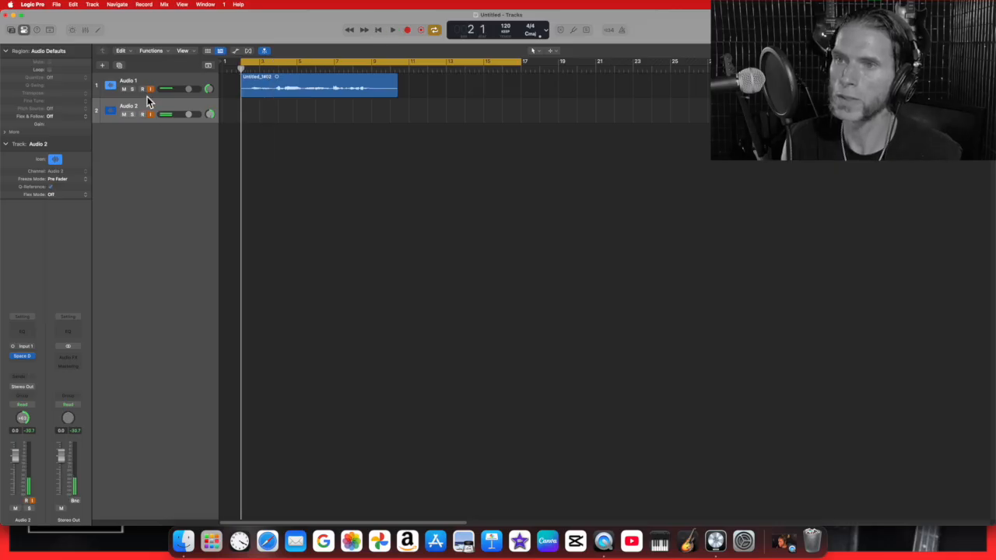
{"action": "left_click", "coordinate": [152, 90]}
{"action": "left_click", "coordinate": [392, 29]}
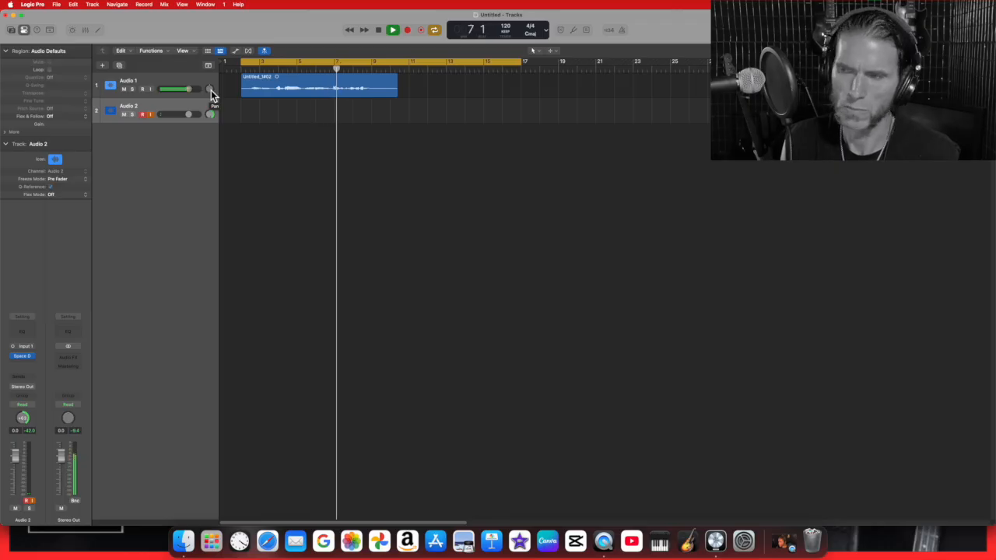
{"action": "left_click", "coordinate": [376, 31]}
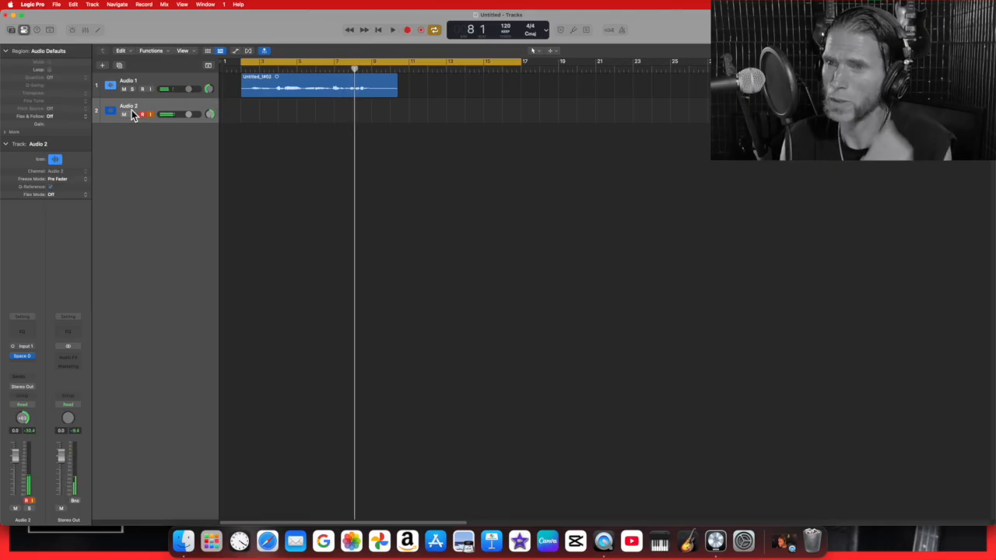
- Record a vocal take on Audio 2 from bar 2 to about bar 10 and turn off its input monitoring
{"action": "left_click", "coordinate": [407, 32]}
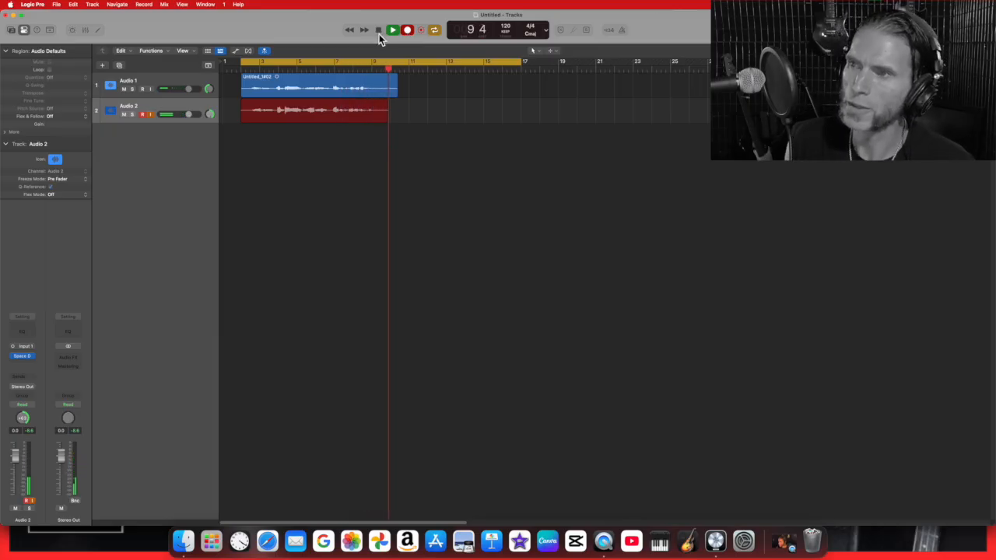
{"action": "left_click", "coordinate": [377, 30]}
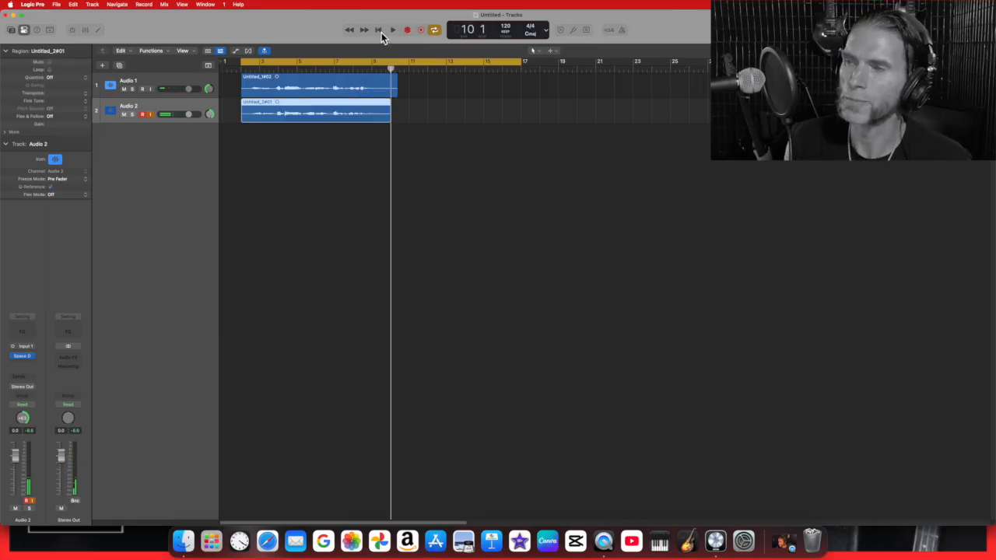
{"action": "left_click", "coordinate": [150, 115]}
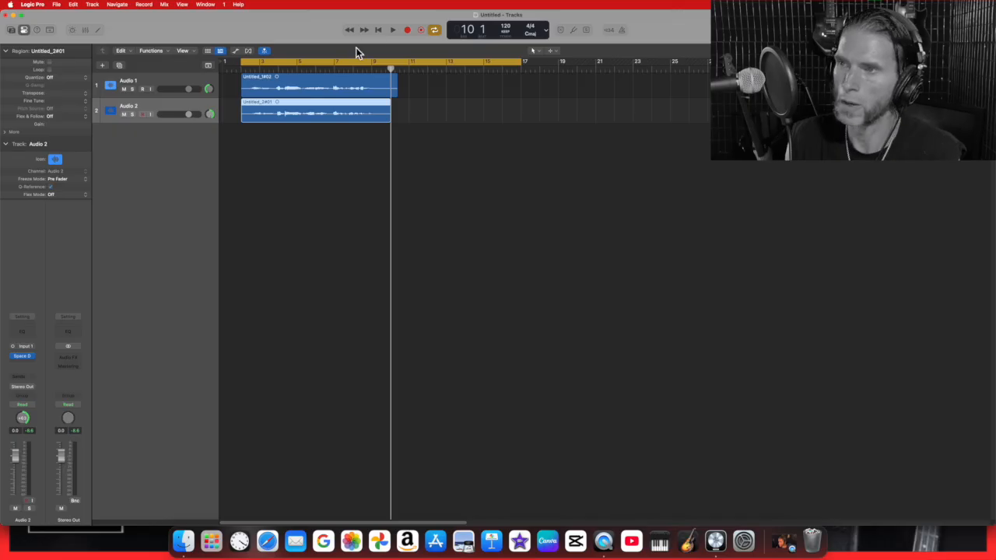
- Play back both vocal takes together from bar 1 with cycle mode and Audio 1's input monitoring turned off
{"action": "left_click", "coordinate": [392, 31]}
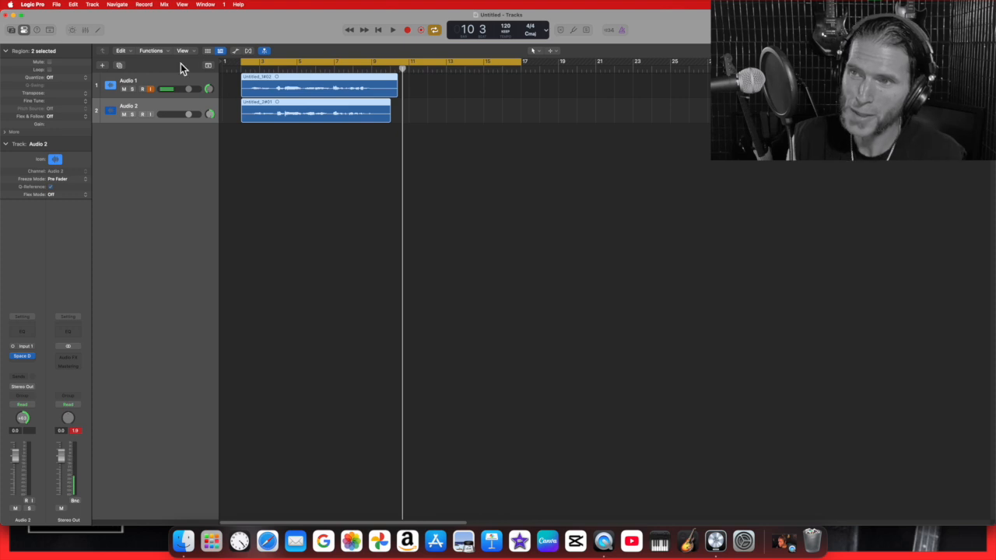
{"action": "left_click", "coordinate": [72, 6]}
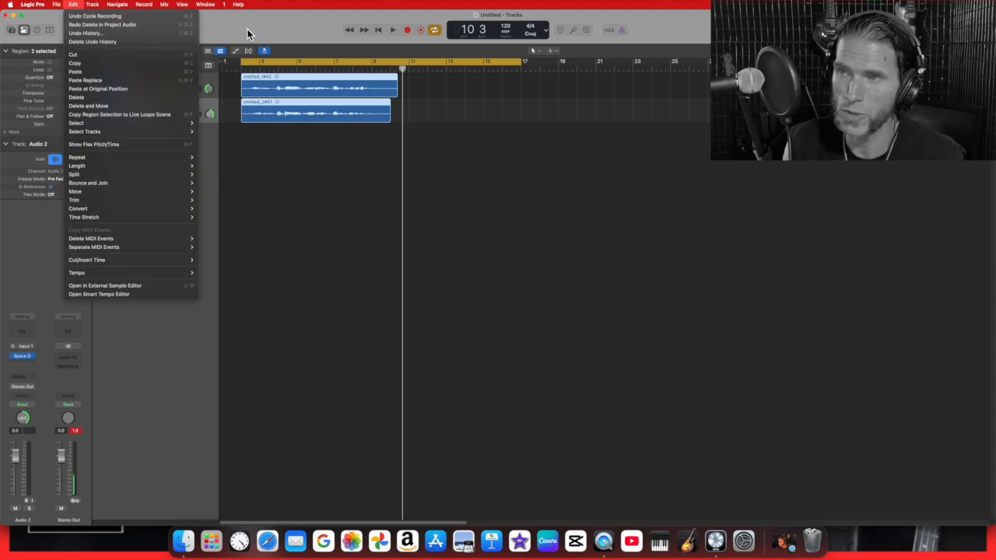
{"action": "left_click", "coordinate": [392, 59]}
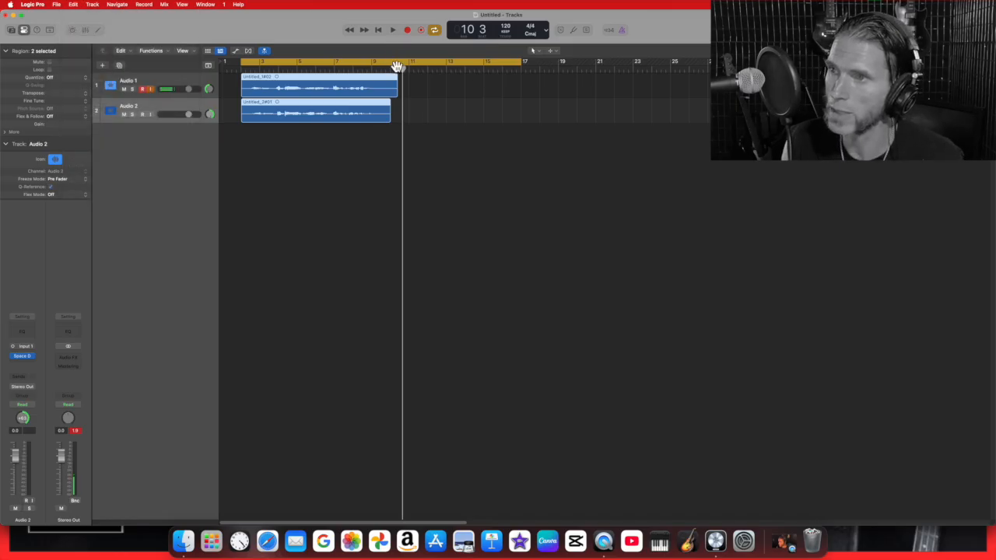
{"action": "left_click", "coordinate": [392, 60]}
{"action": "left_click", "coordinate": [379, 29]}
{"action": "left_click", "coordinate": [394, 30]}
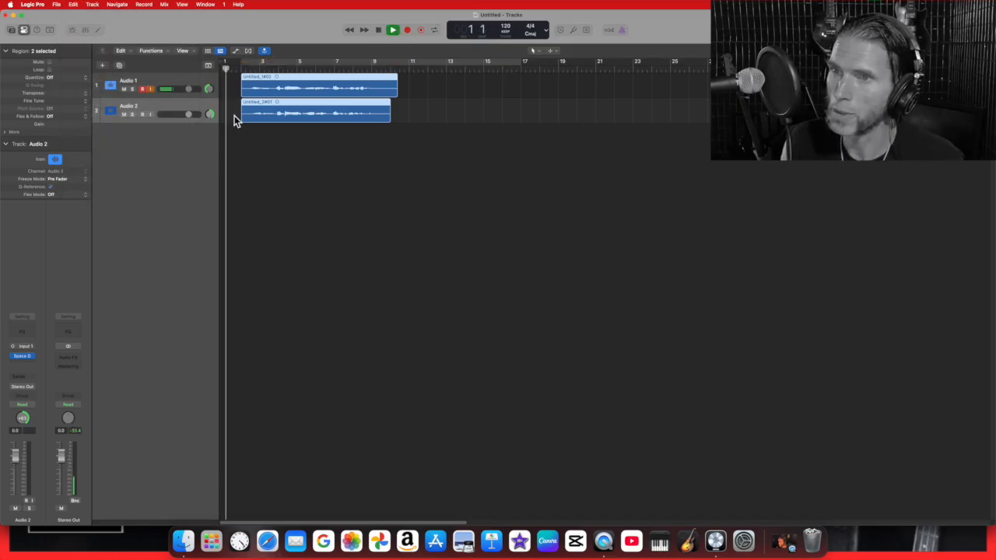
{"action": "left_click", "coordinate": [145, 95]}
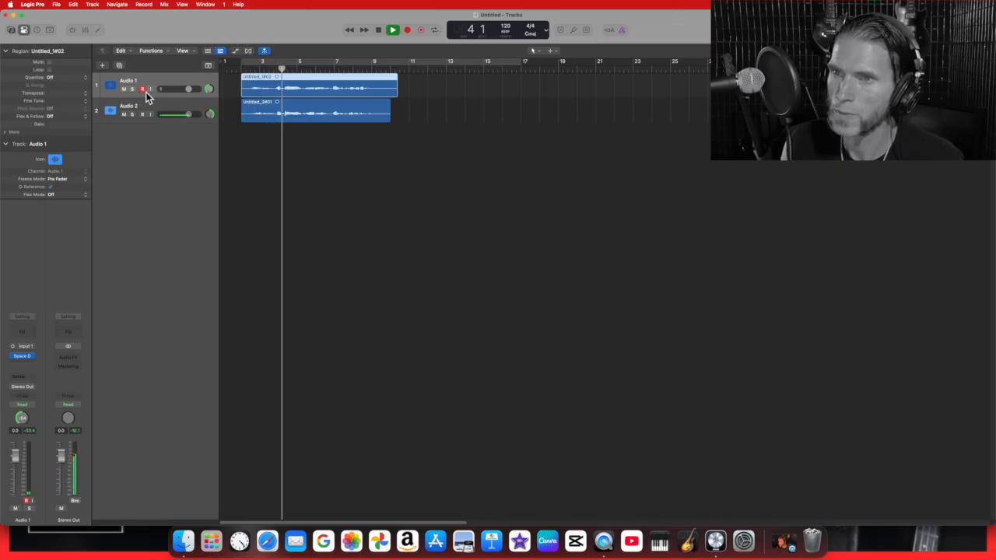
{"action": "left_click", "coordinate": [378, 31]}
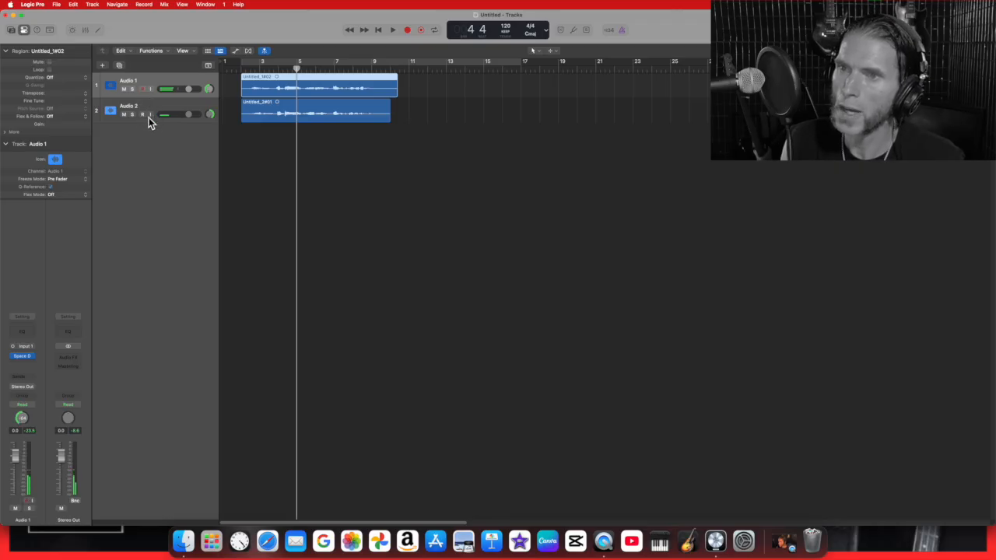
- Add a third audio track with the same settings as Audio 2, including its Space Designer reverb
{"action": "left_click", "coordinate": [149, 110]}
{"action": "left_click", "coordinate": [102, 65]}
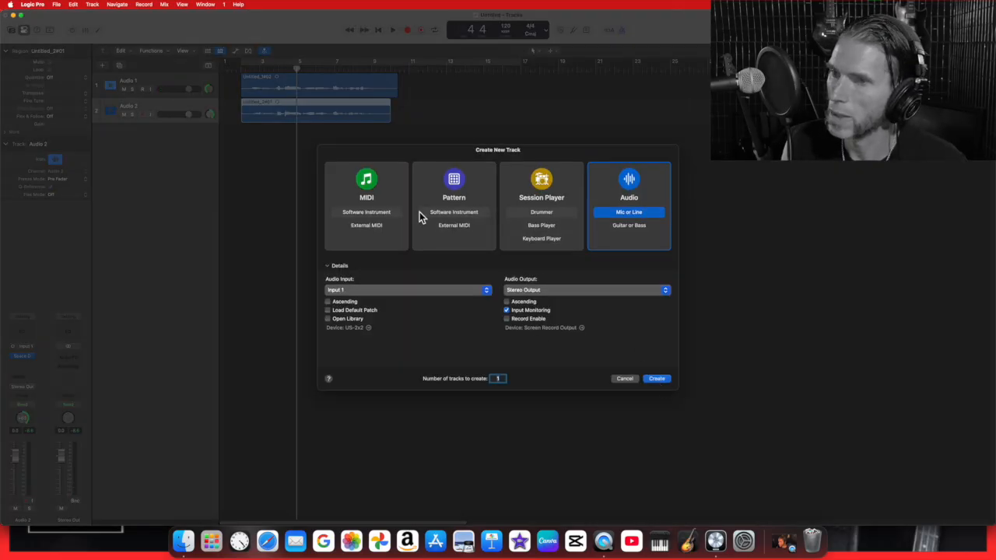
{"action": "left_click", "coordinate": [626, 379]}
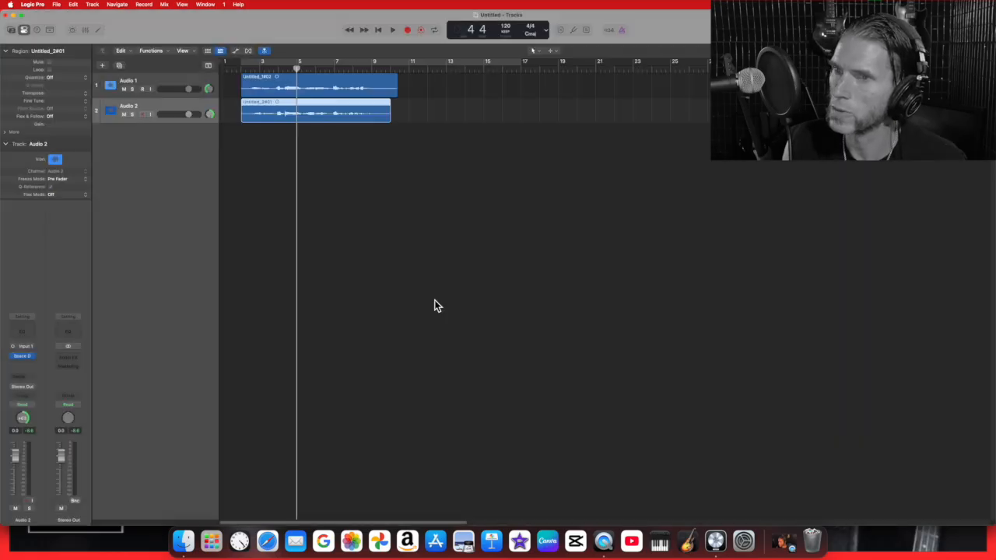
{"action": "right_click", "coordinate": [151, 111]}
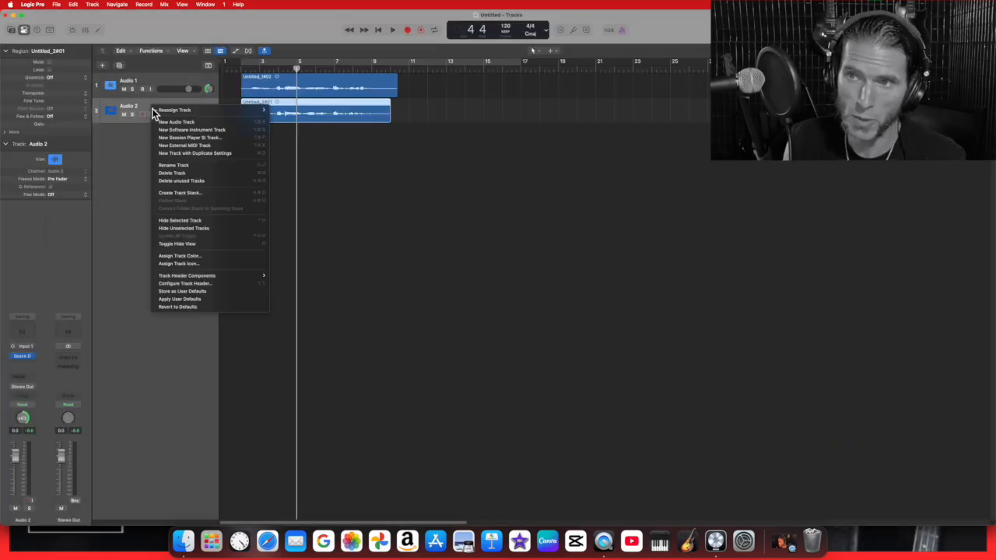
{"action": "left_click", "coordinate": [175, 155]}
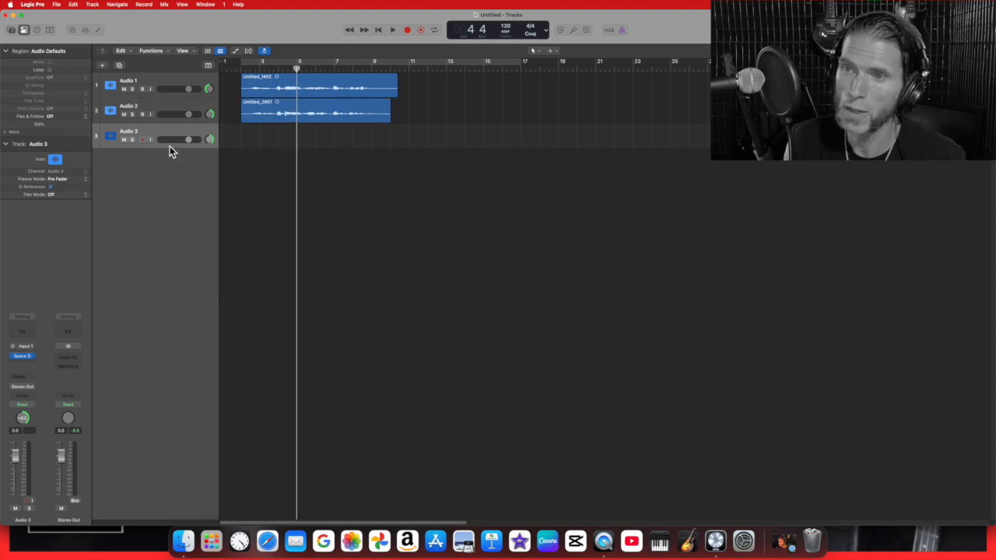
- Prepare Audio 3 for recording with input monitoring on, a near-centre pan and the cycle range from bar 2 to 17 active
{"action": "left_click", "coordinate": [150, 139]}
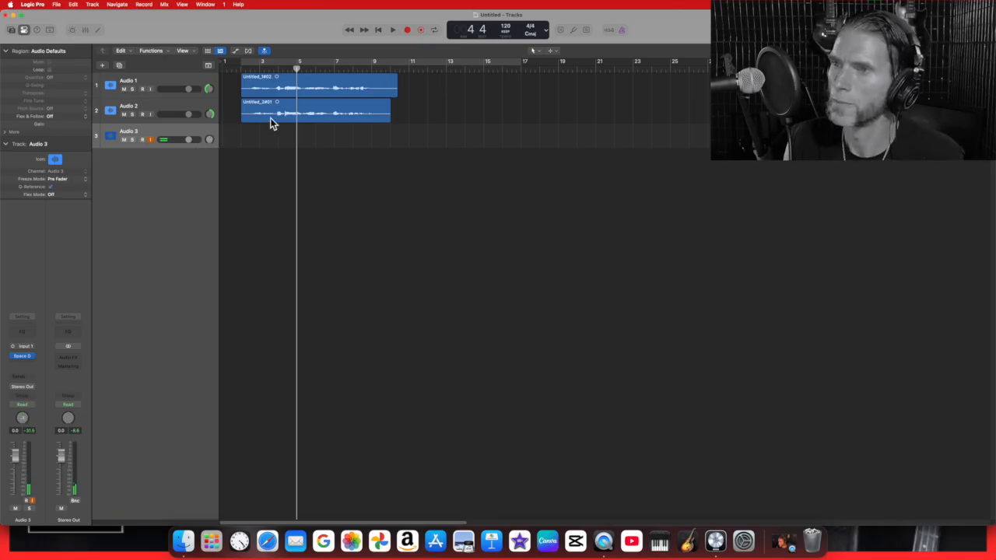
{"action": "left_click", "coordinate": [256, 68]}
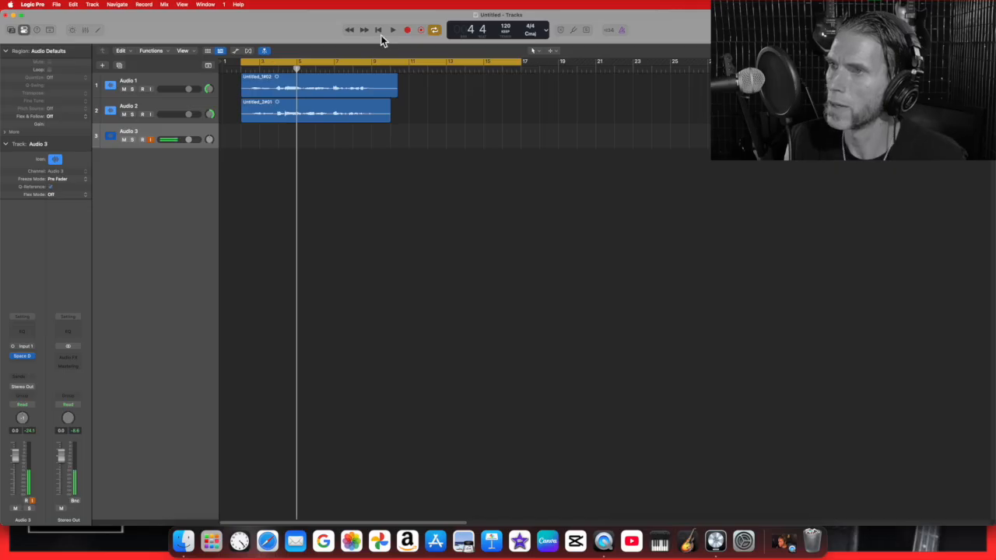
{"action": "left_click", "coordinate": [408, 31]}
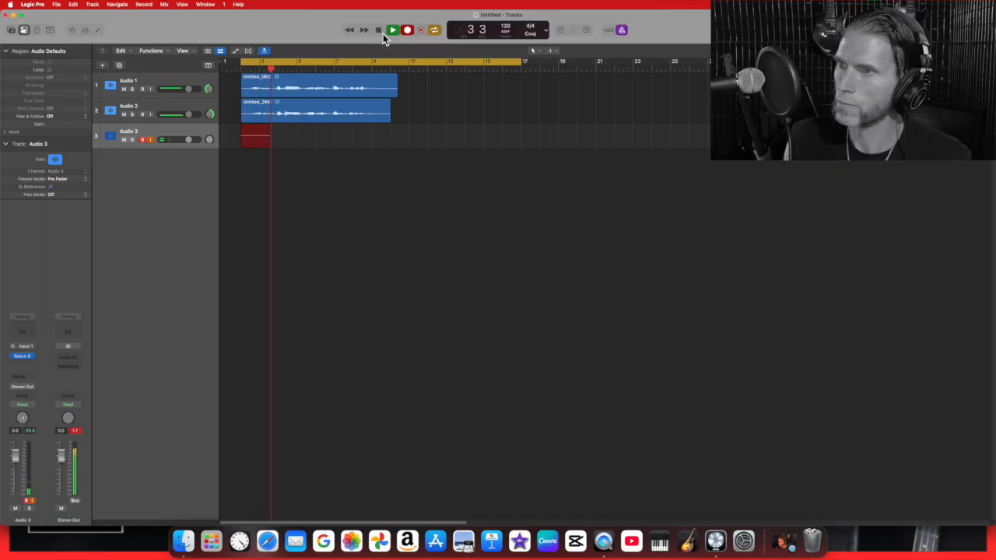
{"action": "left_click", "coordinate": [379, 30]}
{"action": "left_click", "coordinate": [72, 8]}
{"action": "left_click", "coordinate": [78, 20]}
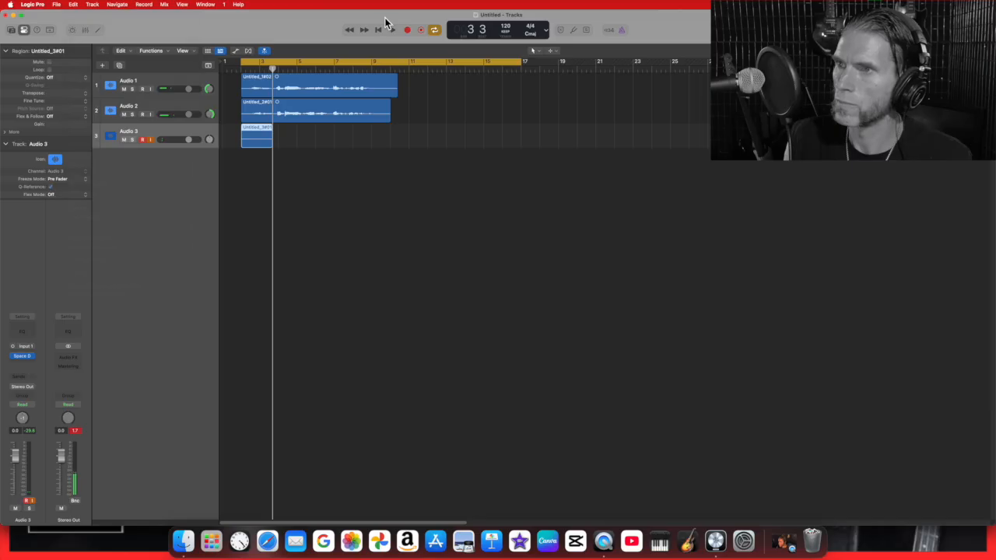
- Record a vocal take on Audio 3 from bar 2 to about bar 10 and turn off its input monitoring
{"action": "left_click", "coordinate": [409, 32]}
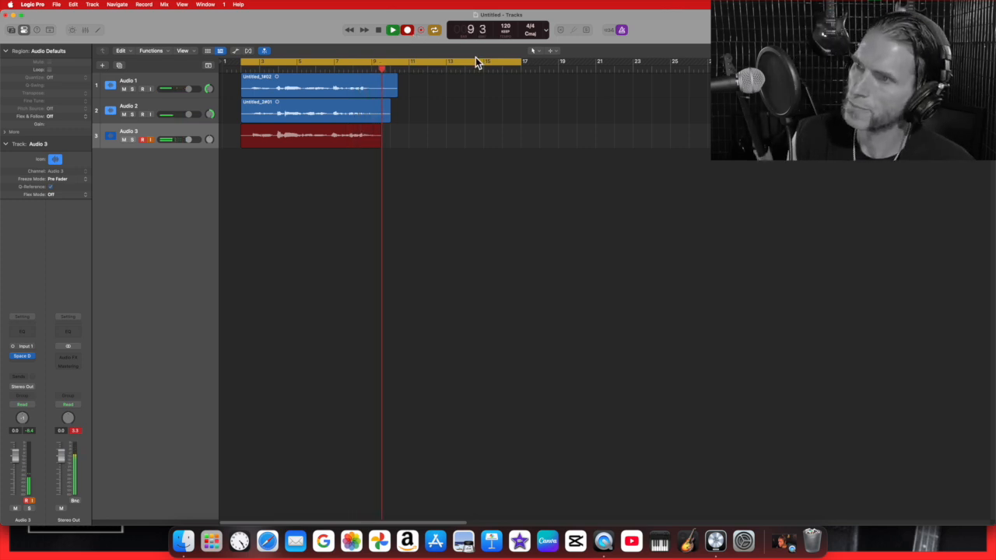
{"action": "left_click", "coordinate": [380, 31]}
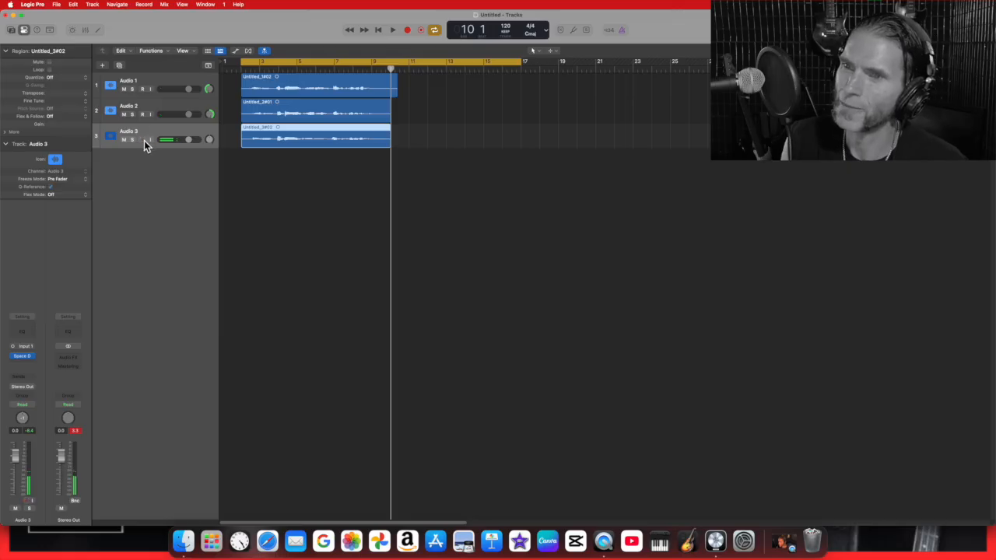
- Play back the three layered takes from bar 2 while lowering Audio 3's volume to -3.9 dB
{"action": "left_click", "coordinate": [378, 30]}
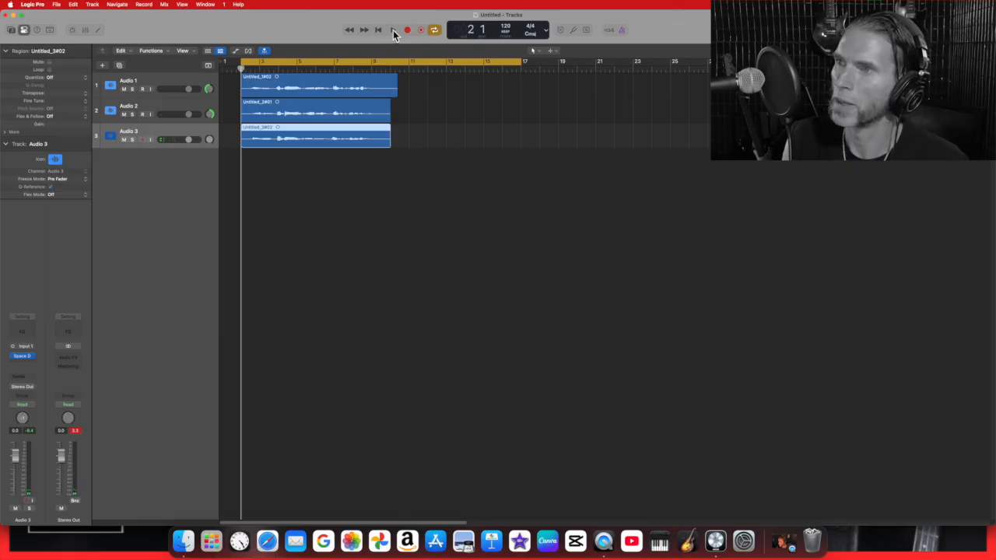
{"action": "left_click", "coordinate": [393, 30]}
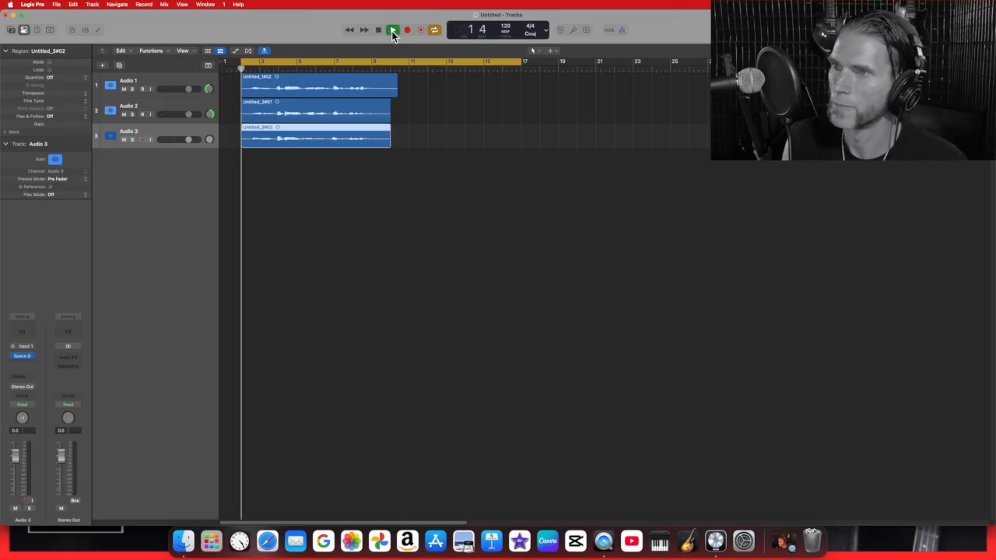
{"action": "left_click_drag", "start_coordinate": [190, 143], "coordinate": [181, 143]}
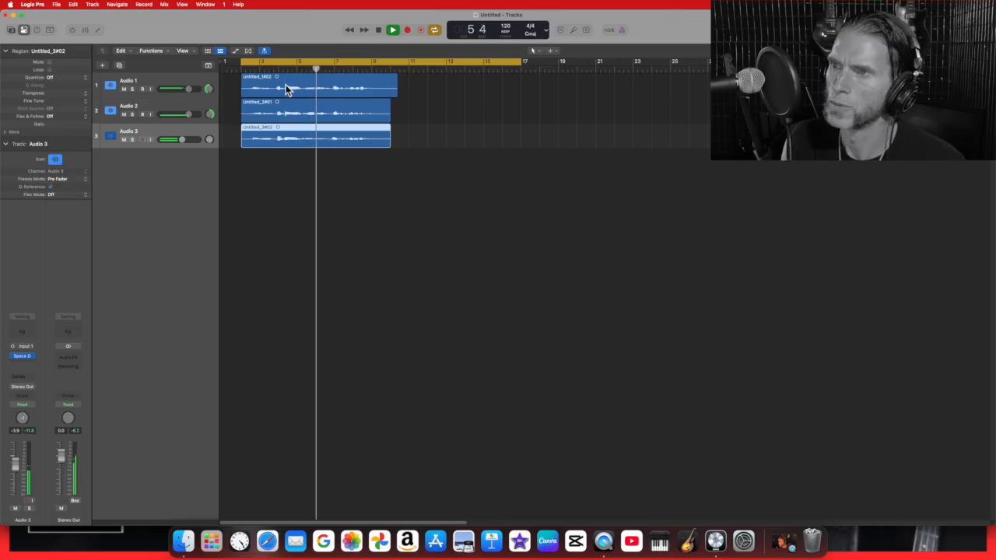
{"action": "left_click", "coordinate": [382, 32]}
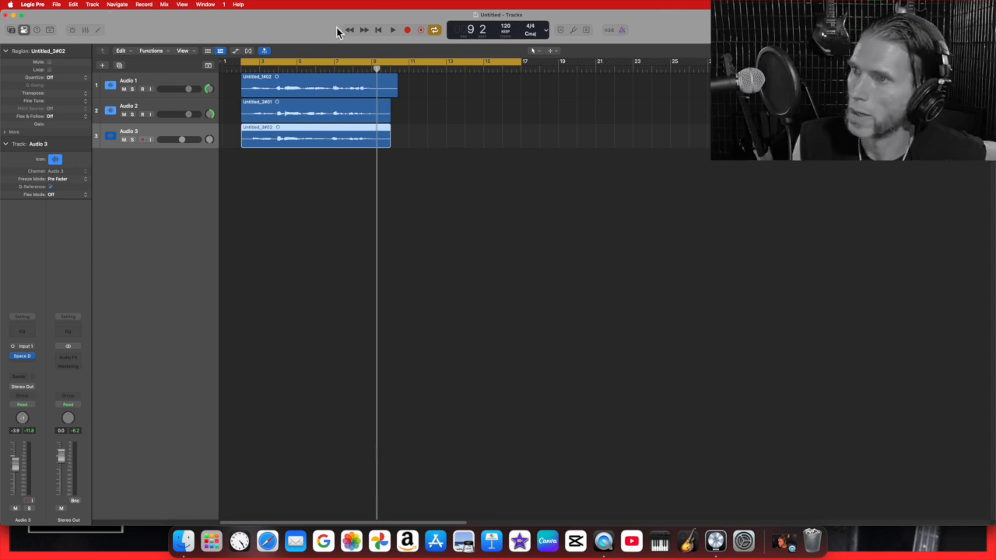
{"action": "left_click", "coordinate": [377, 32]}
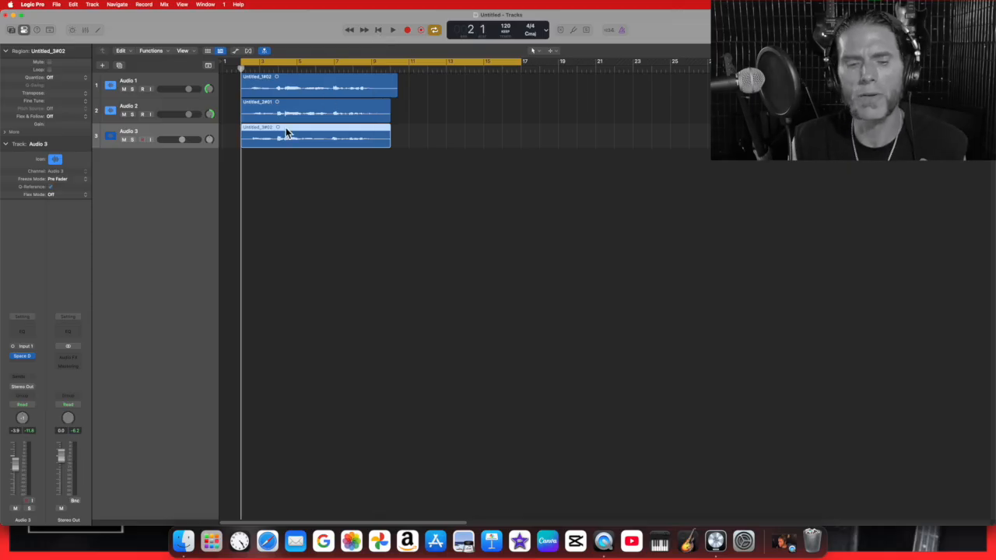